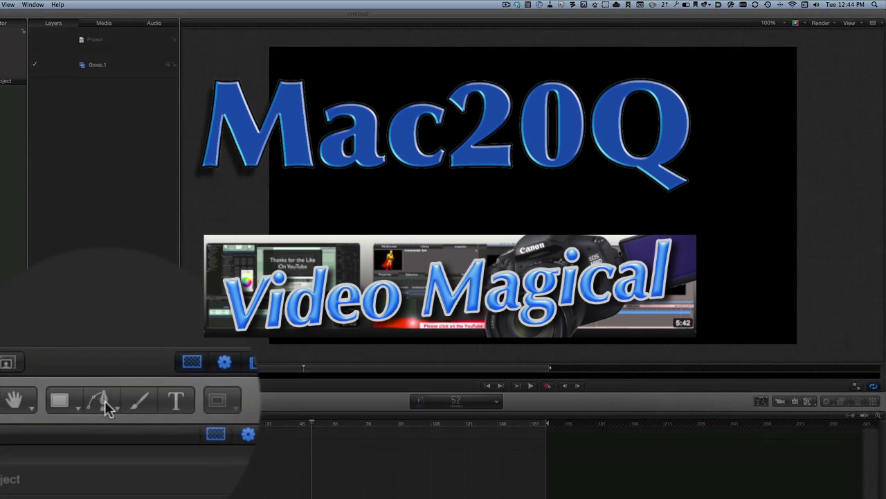
Step: Draw an open Bezier path with curved start and end sections across the canvas, outline width 5
click(224, 338)
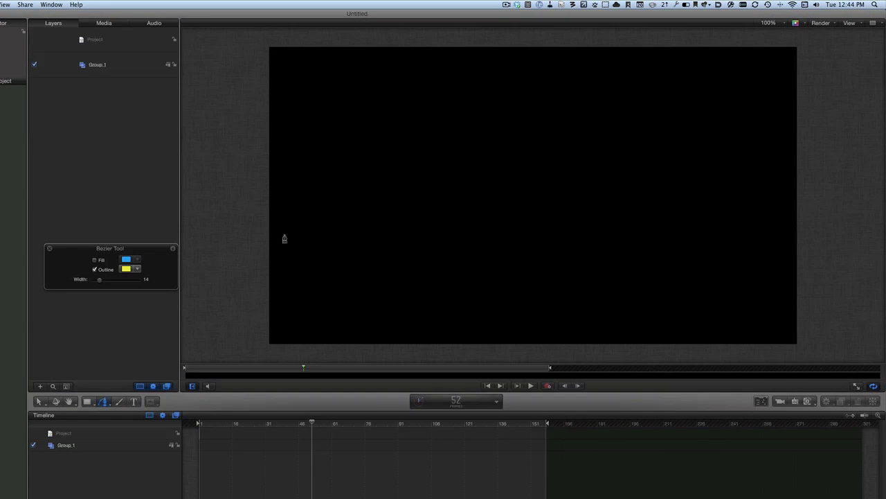
click(303, 202)
drag(399, 121, 449, 140)
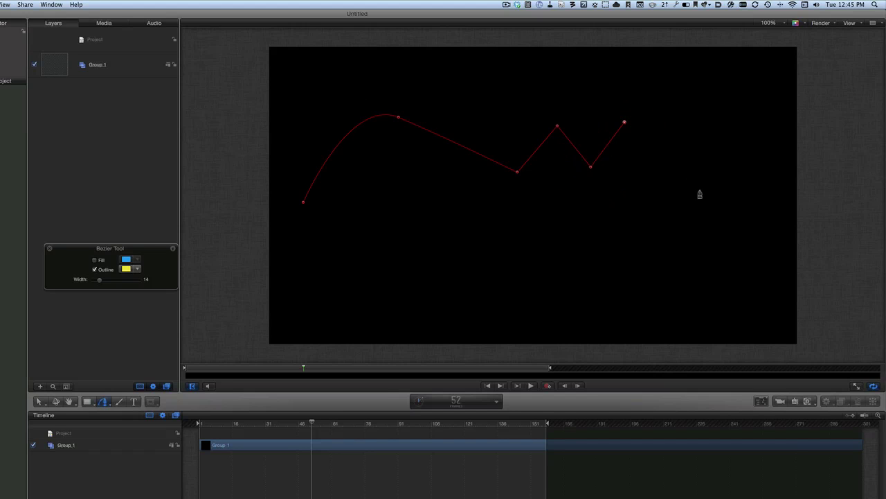
drag(700, 193, 679, 280)
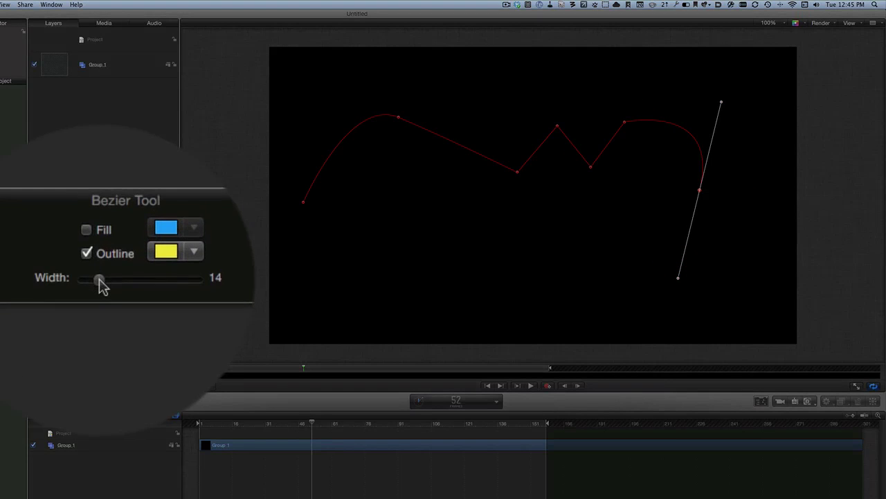
drag(105, 283, 95, 280)
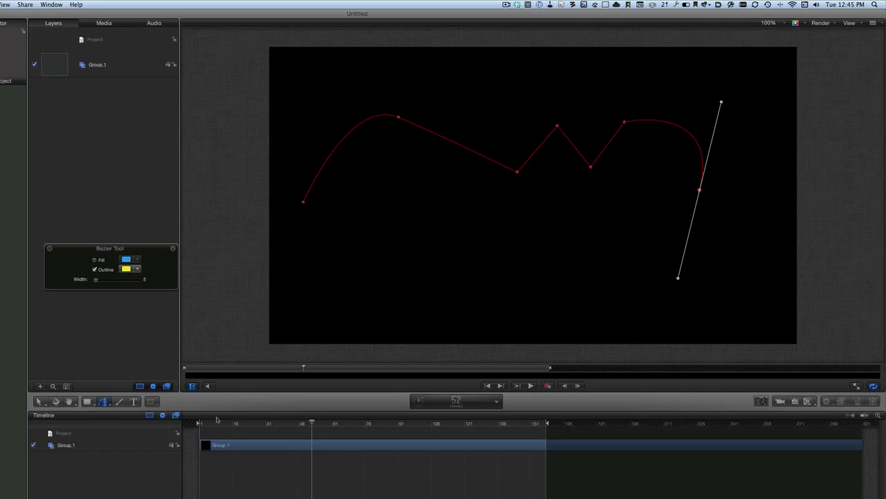
Step: Close the yellow path, reposition two control points, and set width 8, feather -32, roundness 14
key(Return)
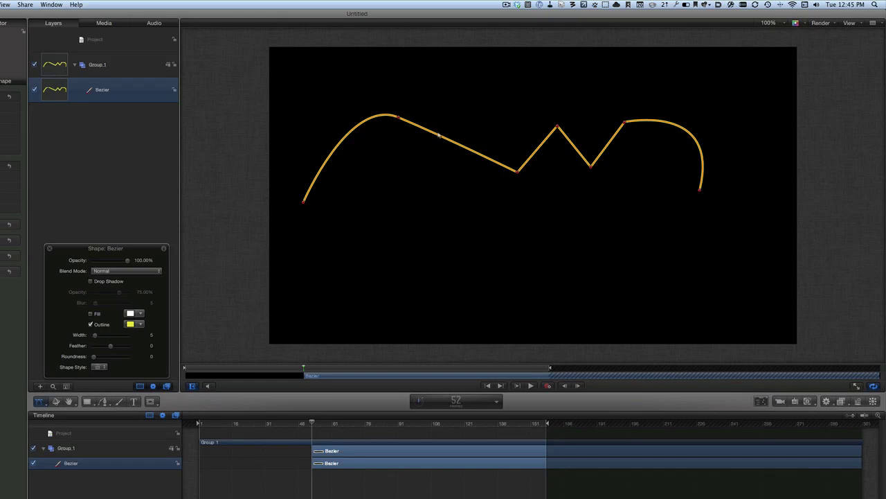
mouse_move(438, 137)
mouse_down()
mouse_move(463, 144)
mouse_move(450, 138)
mouse_move(445, 153)
mouse_move(457, 132)
mouse_move(450, 143)
mouse_up()
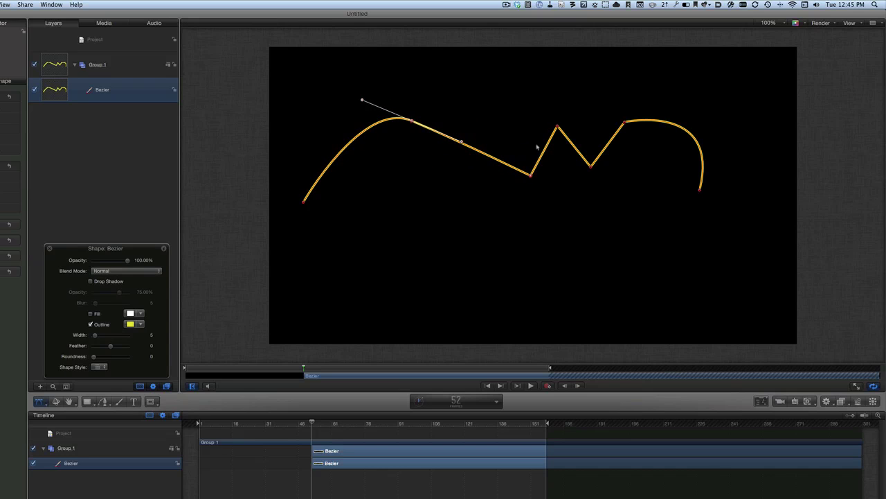
drag(557, 126, 551, 109)
drag(94, 356, 96, 335)
click(122, 272)
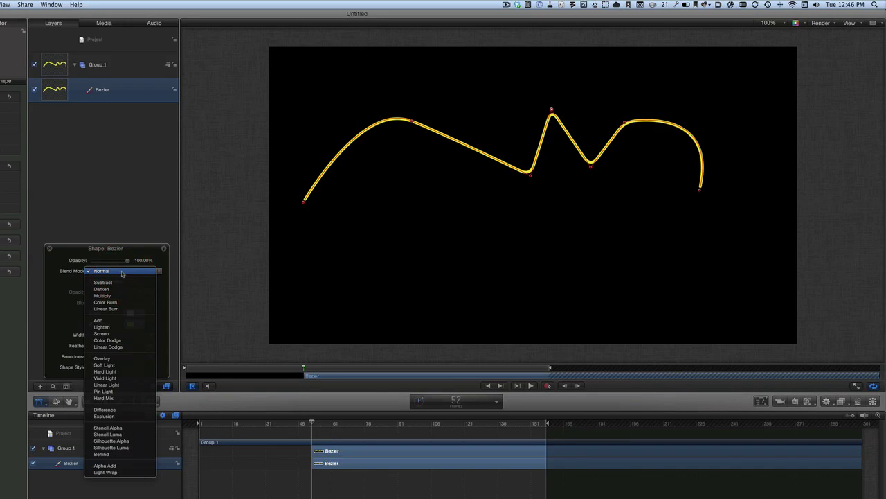
Step: Keep Normal blending and restyle the stroke as Abstract > Dots at width 24, roundness 18
click(58, 276)
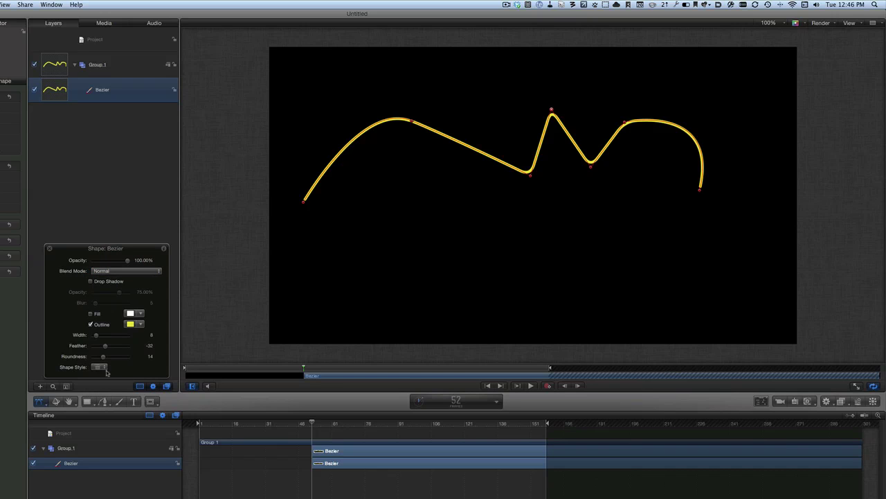
click(100, 367)
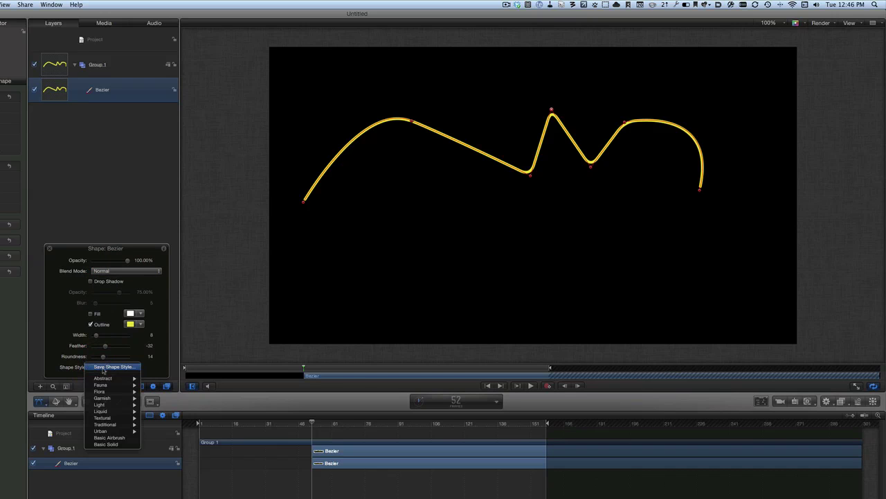
mouse_move(114, 381)
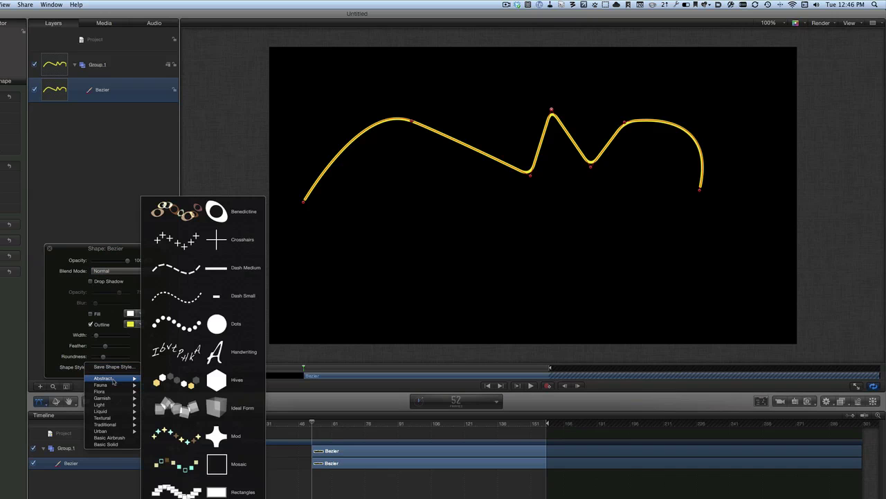
click(187, 327)
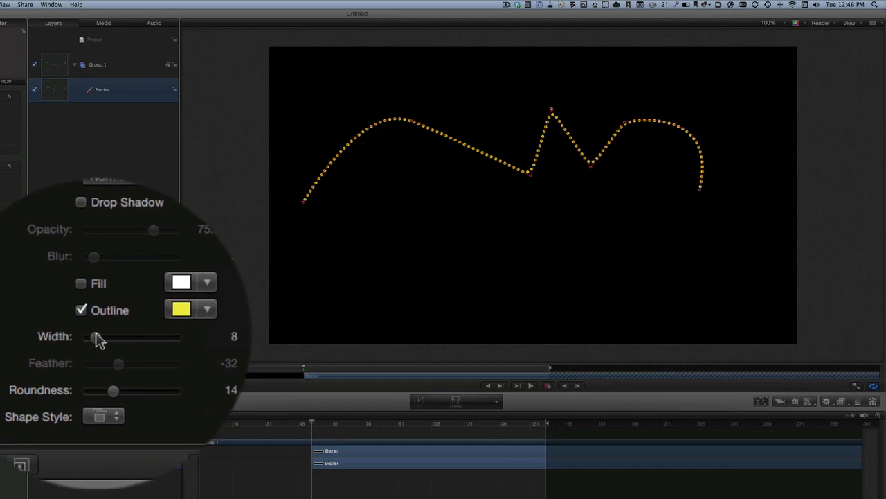
drag(97, 334, 97, 363)
click(103, 367)
mouse_move(113, 431)
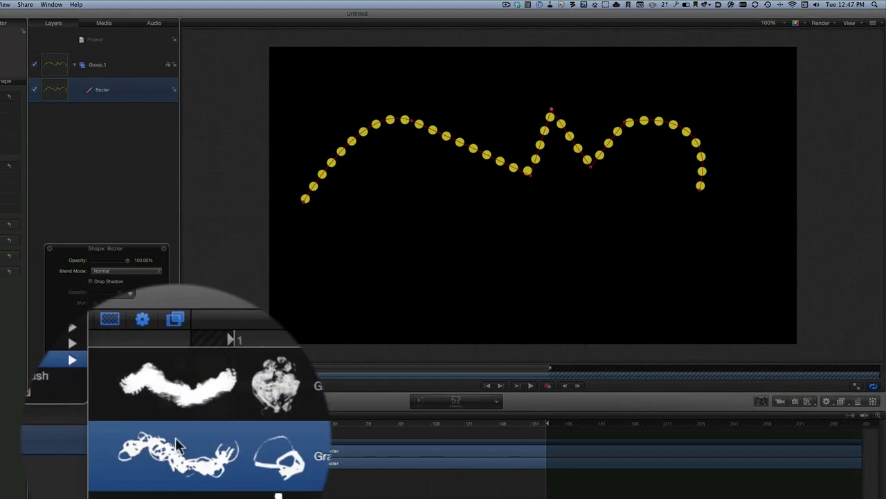
Step: Apply the Urban > Graffiti Marker 02 brush, with width 48 and spacing 76.38%
click(176, 466)
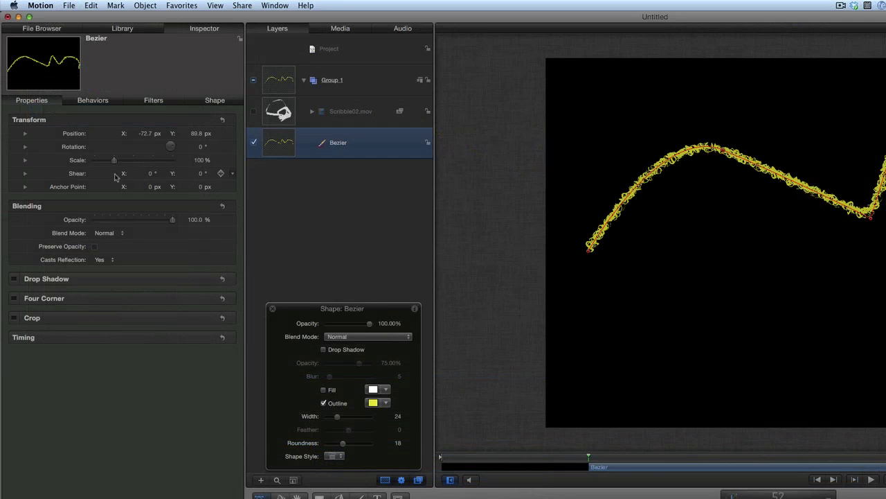
click(210, 103)
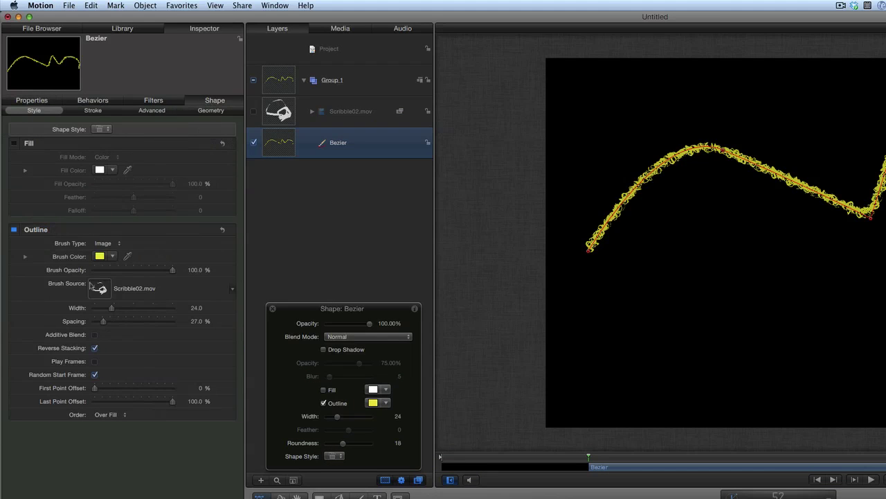
mouse_move(112, 309)
mouse_down()
mouse_move(132, 309)
mouse_move(106, 324)
mouse_move(125, 325)
mouse_move(115, 324)
mouse_up()
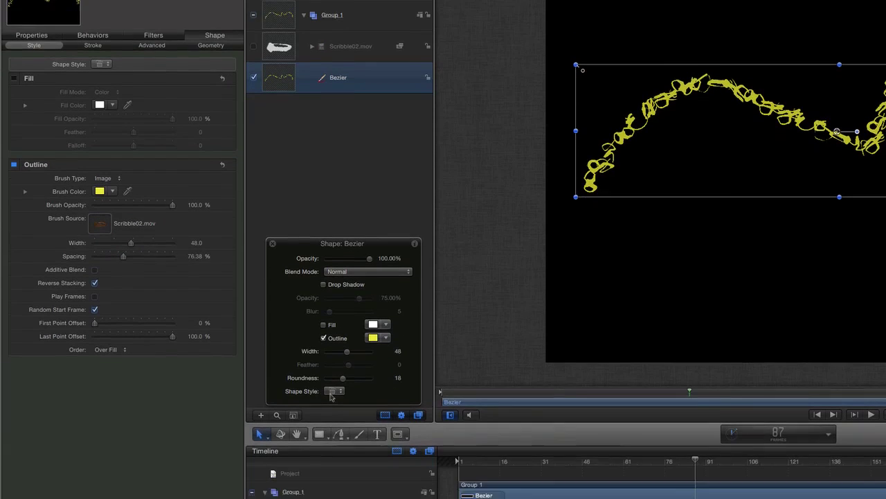
click(332, 456)
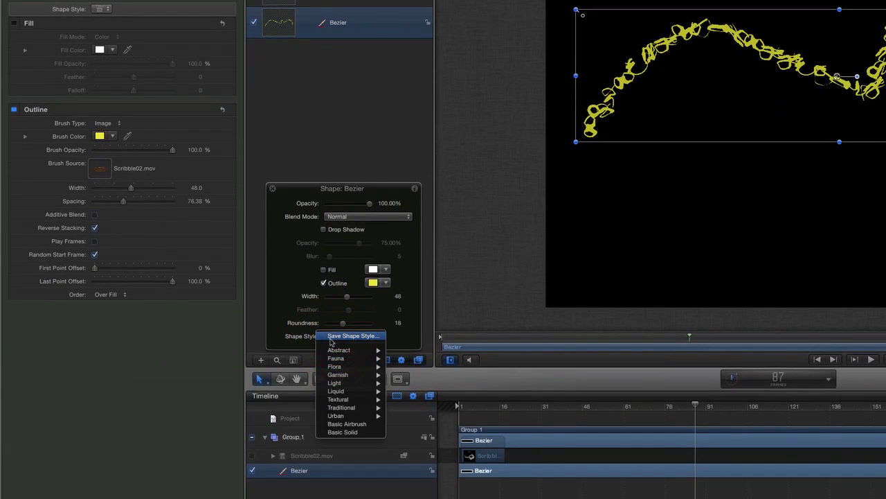
mouse_move(348, 361)
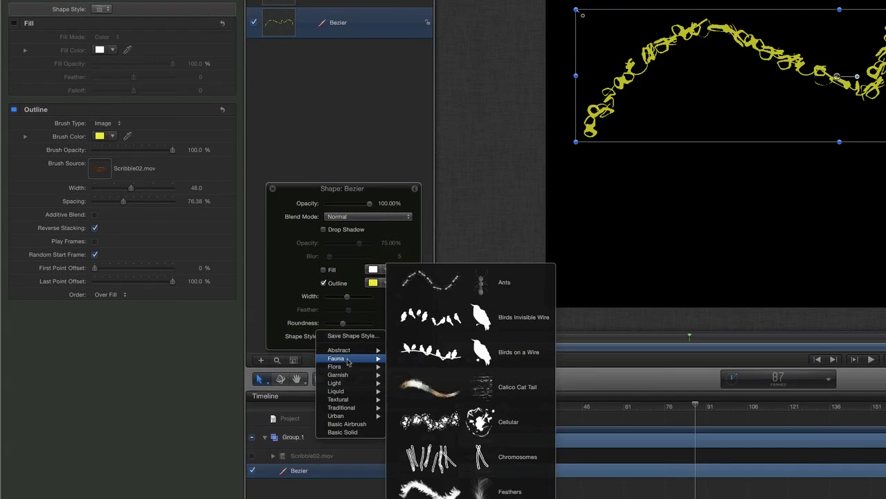
Step: Apply the Fauna > Calico Cat Tail brush, preview playback, and turn off Random Start Frame
click(446, 398)
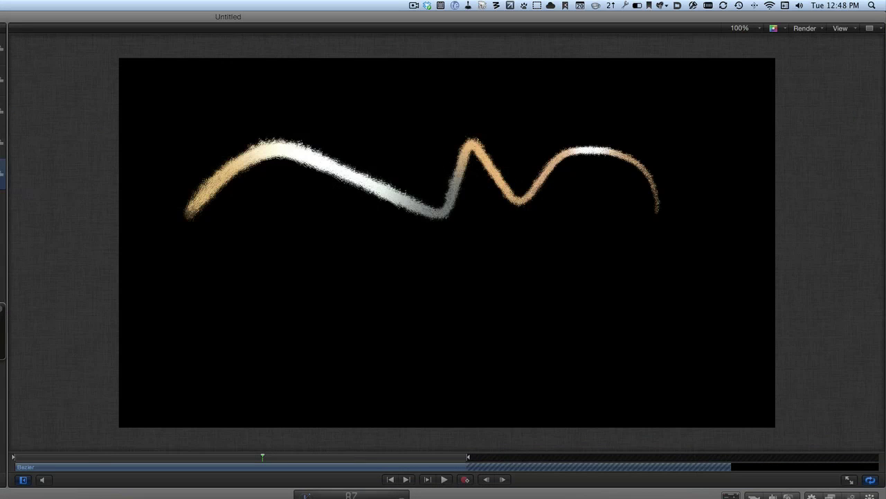
click(444, 479)
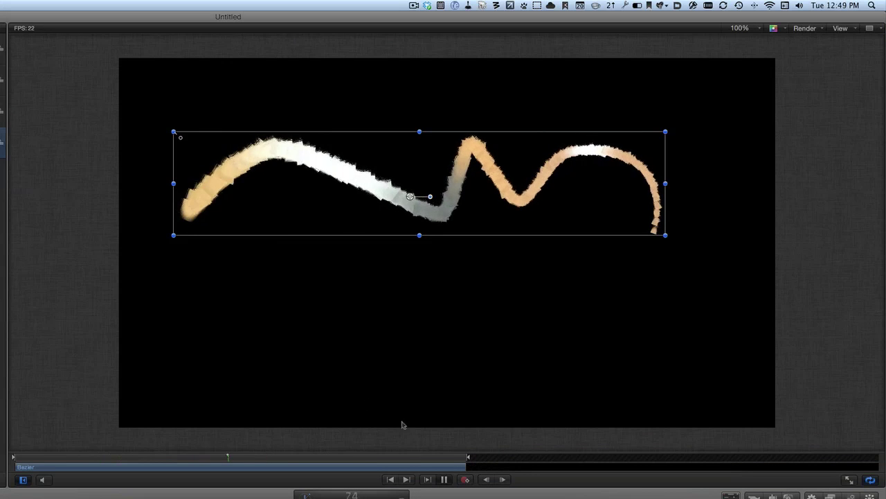
key(F8)
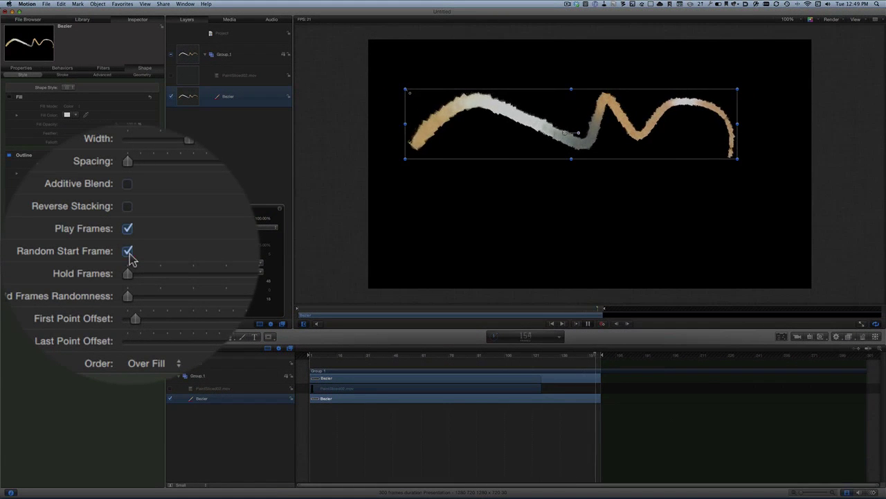
click(63, 253)
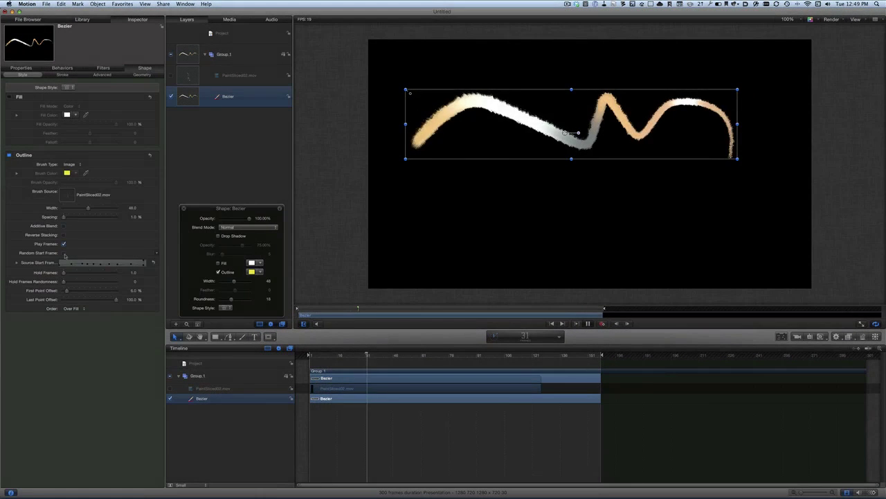
key(F8)
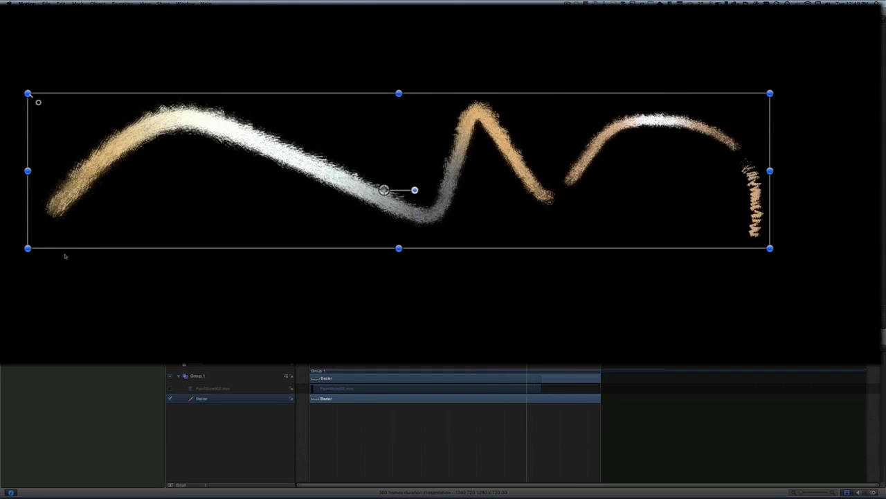
key(F8)
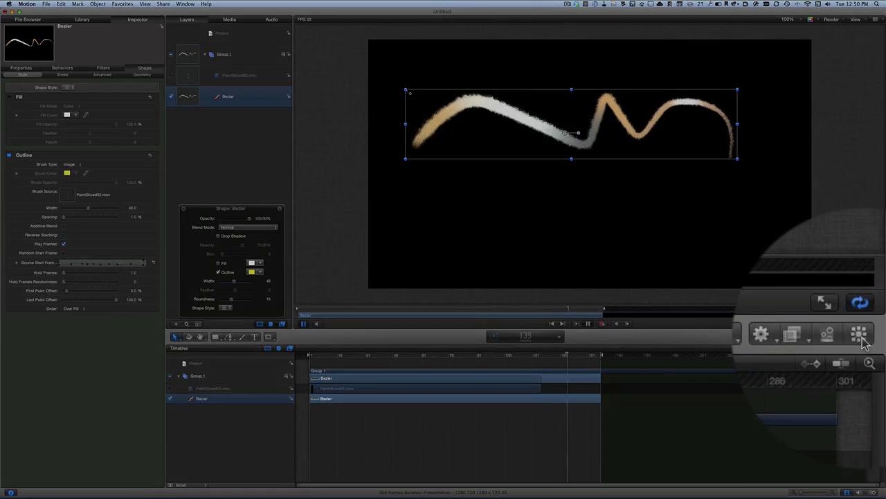
Step: Replicate the brushed stroke into a 5×5 grid, then resize and lower the replicator area
click(863, 336)
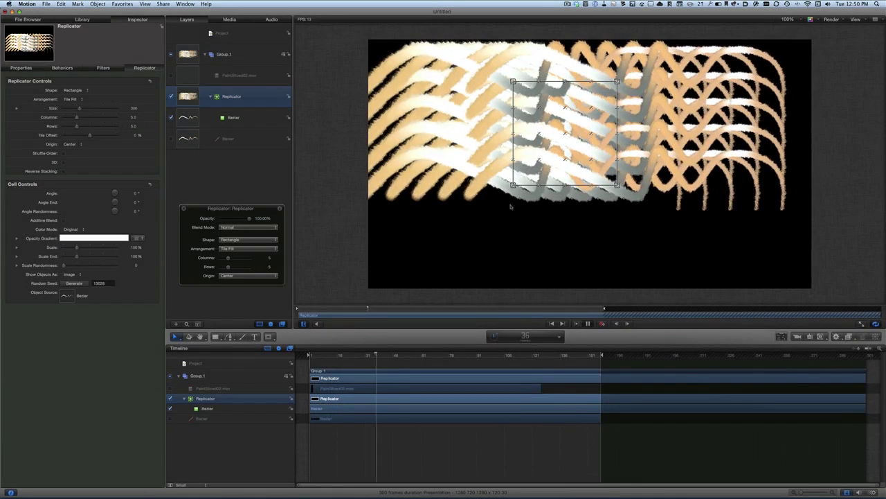
drag(513, 185, 463, 233)
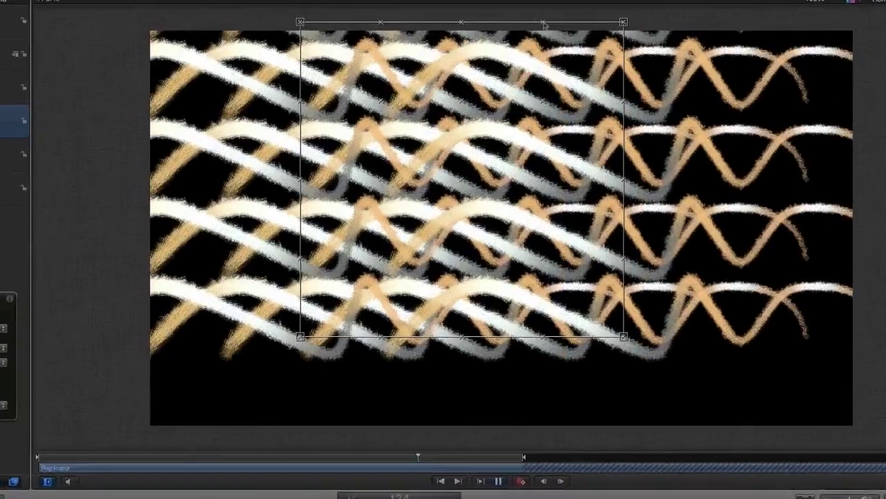
drag(585, 31, 586, 67)
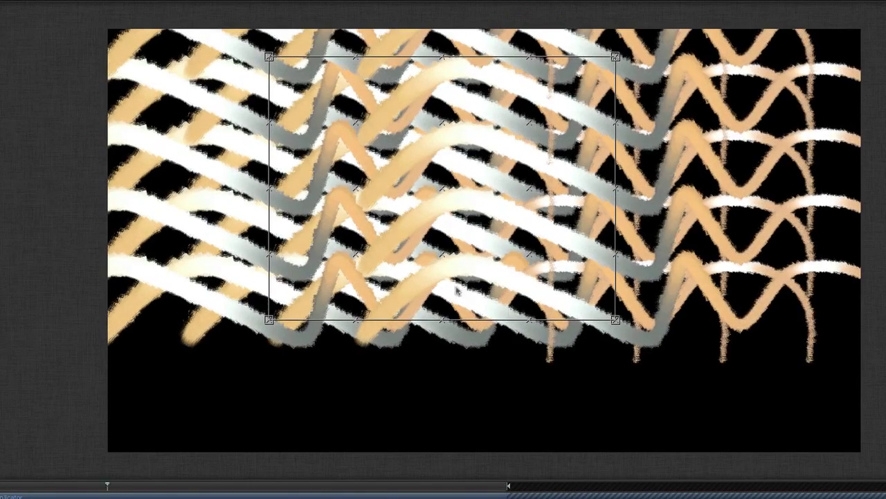
drag(443, 326, 432, 409)
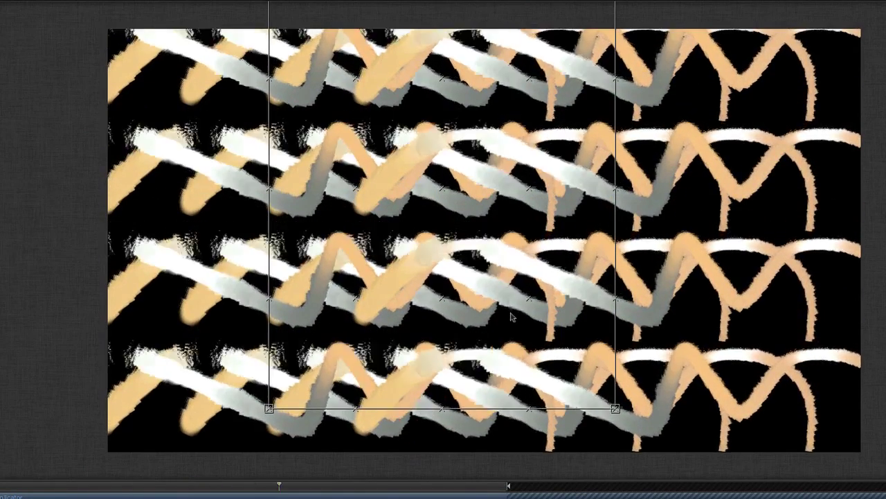
drag(505, 305, 505, 325)
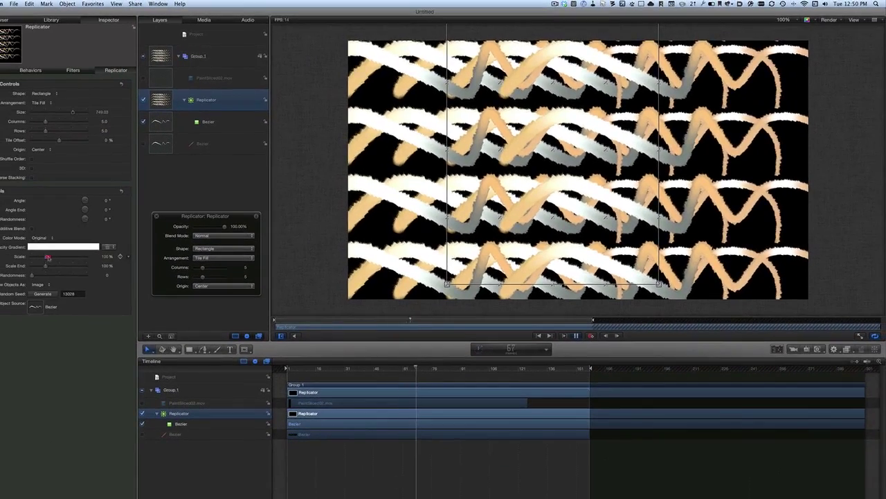
Step: Scale up the replicated strokes and generate a new Random Seed
drag(46, 256, 54, 257)
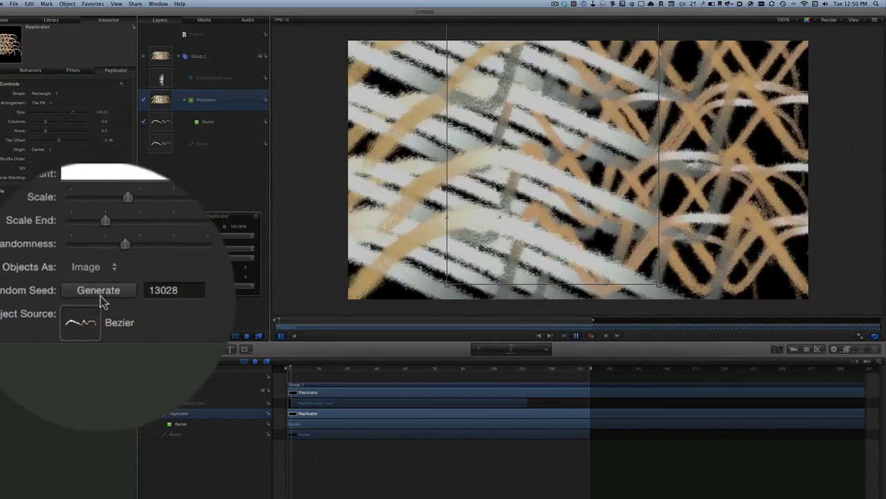
click(98, 293)
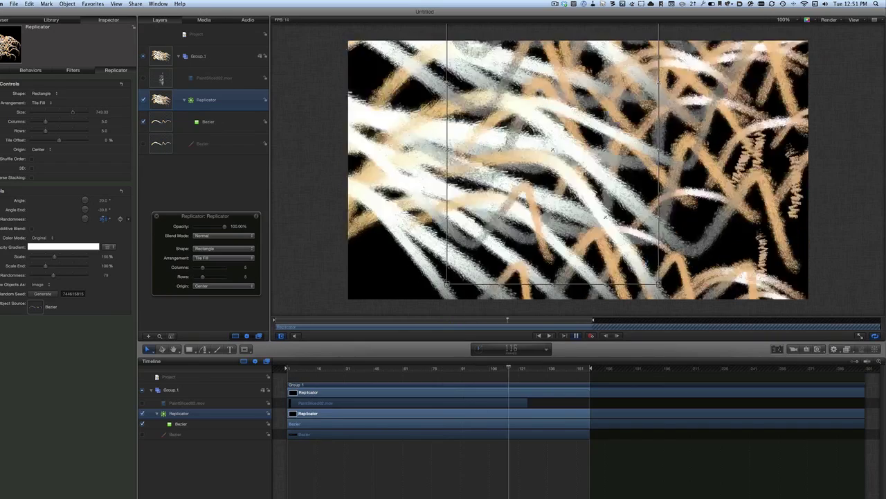
click(52, 19)
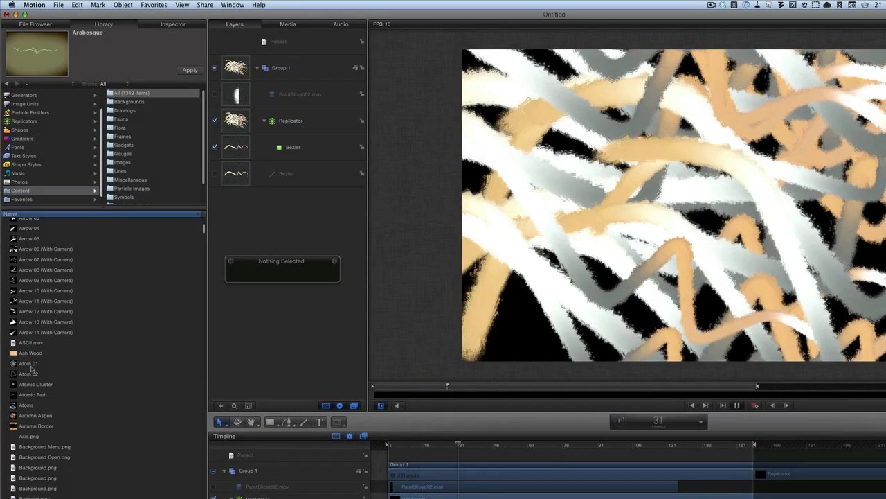
Step: Add the Autumn Aspen leaf cluster from Library Content onto the canvas and enlarge it
click(30, 366)
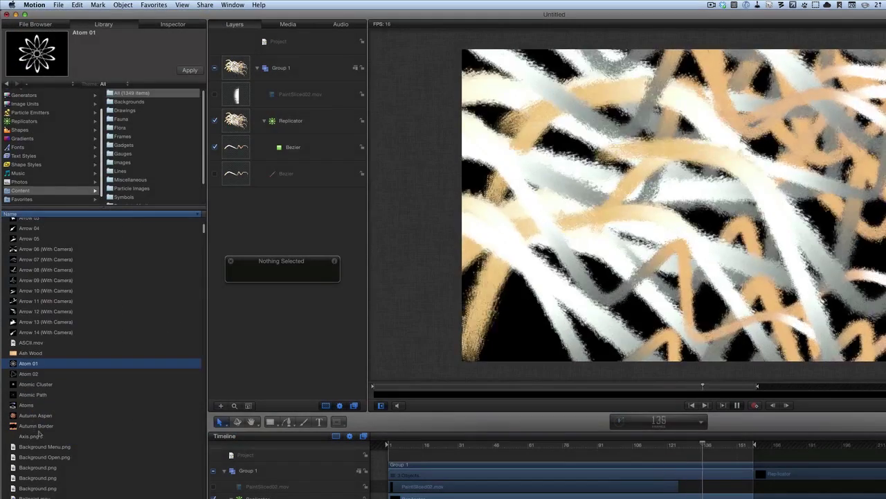
click(101, 415)
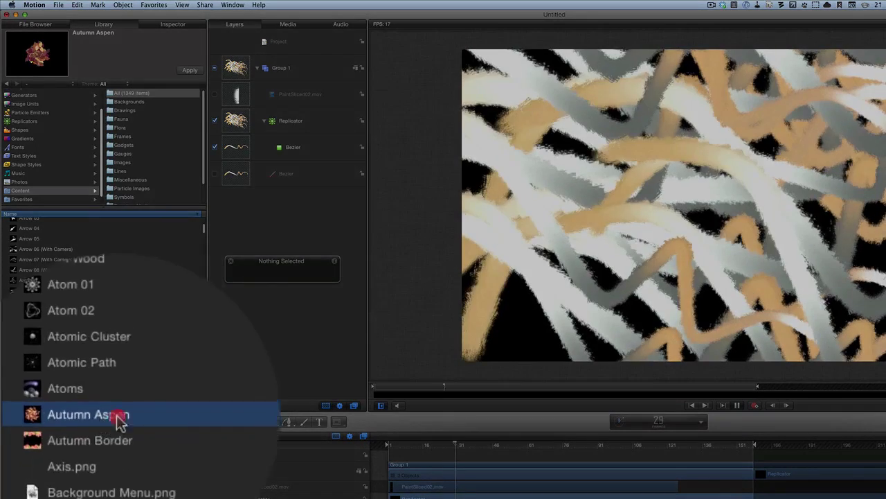
drag(41, 416, 297, 199)
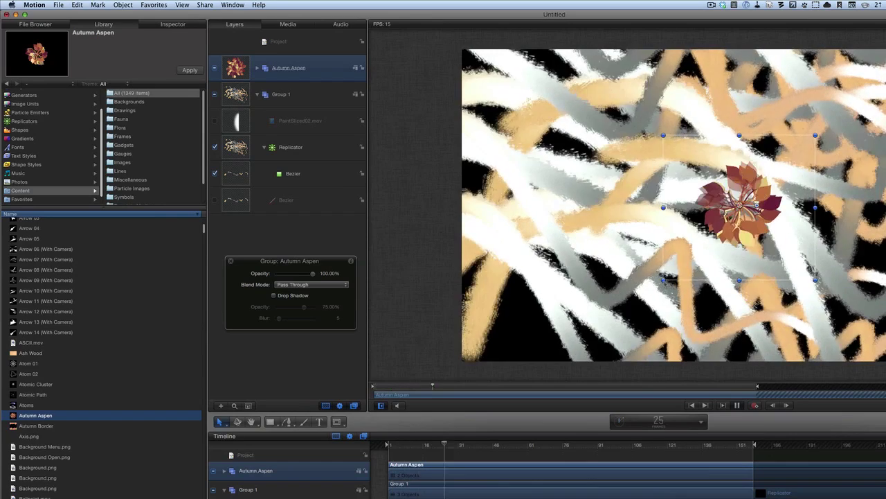
click(578, 308)
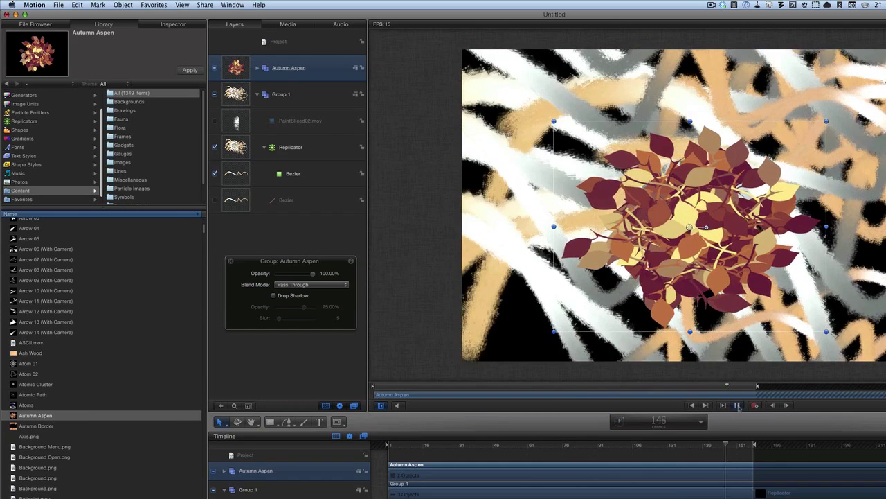
click(738, 407)
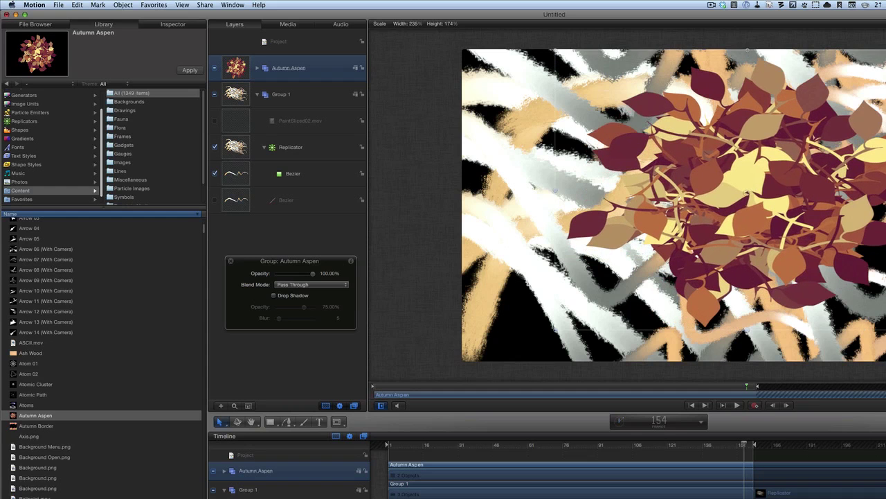
click(763, 200)
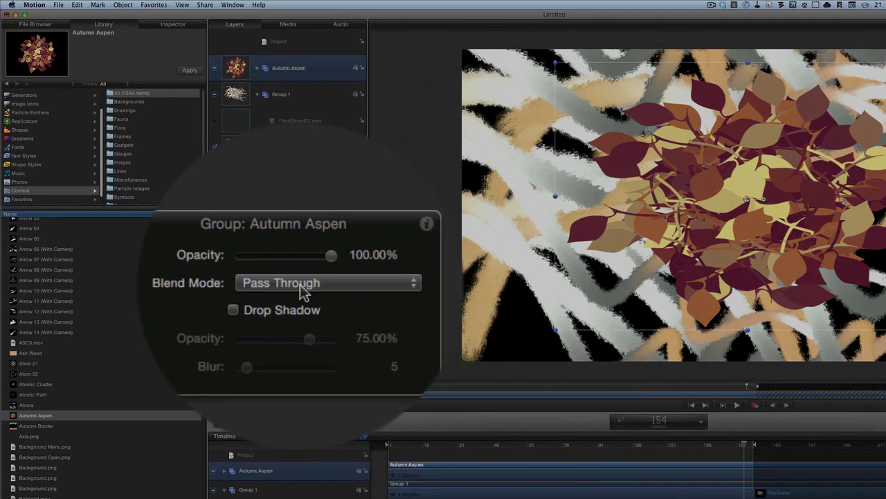
Step: Set the Autumn Aspen blend mode to Multiply and resume playback
click(301, 285)
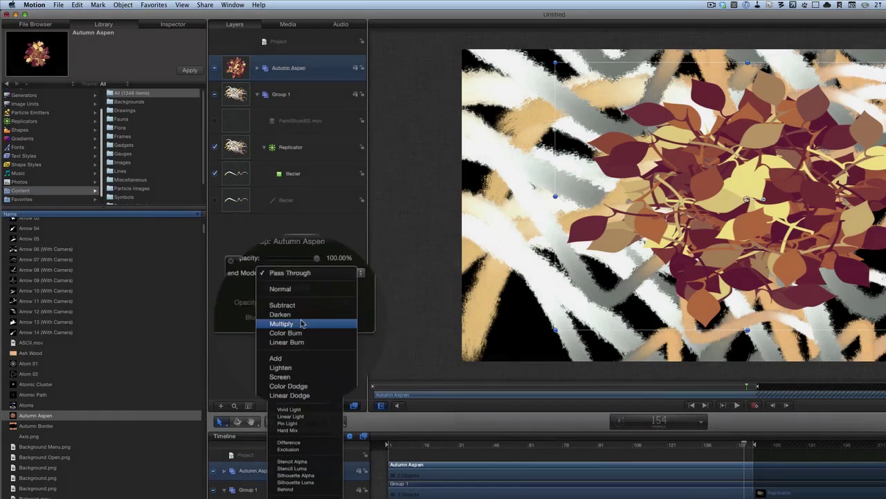
click(301, 323)
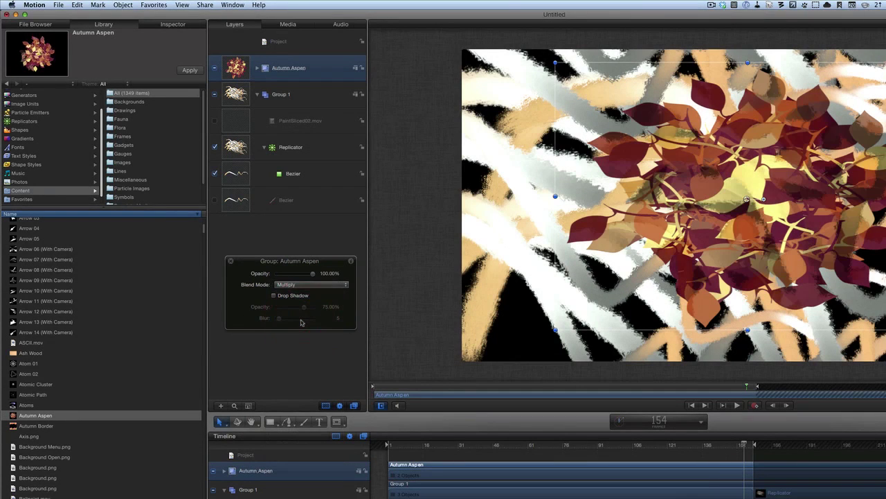
click(737, 405)
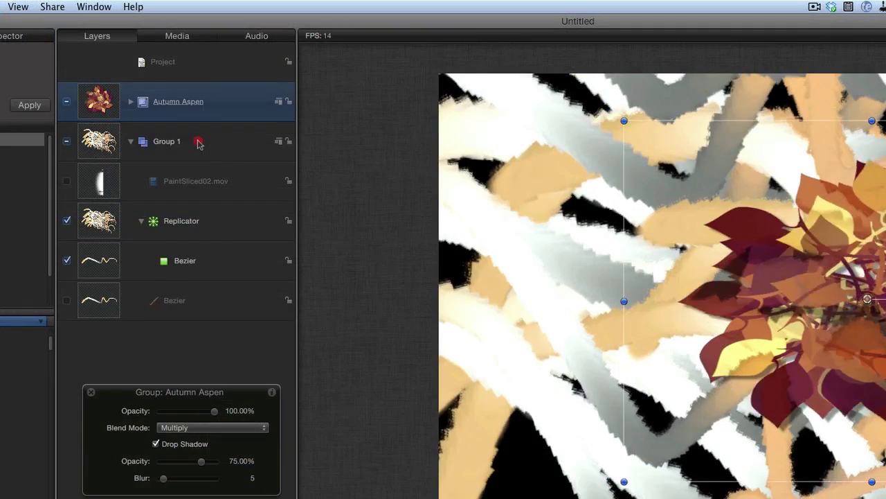
Step: Move Group 1 above Autumn Aspen in the Layers list
click(198, 143)
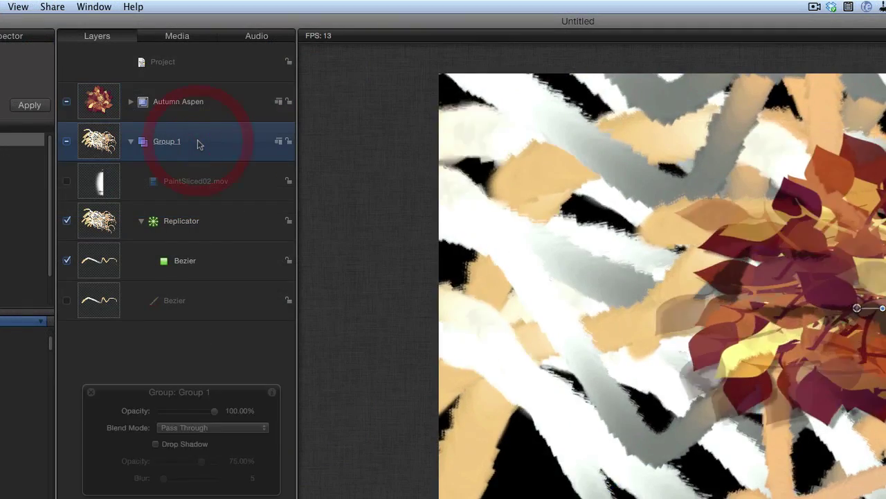
drag(197, 143, 201, 86)
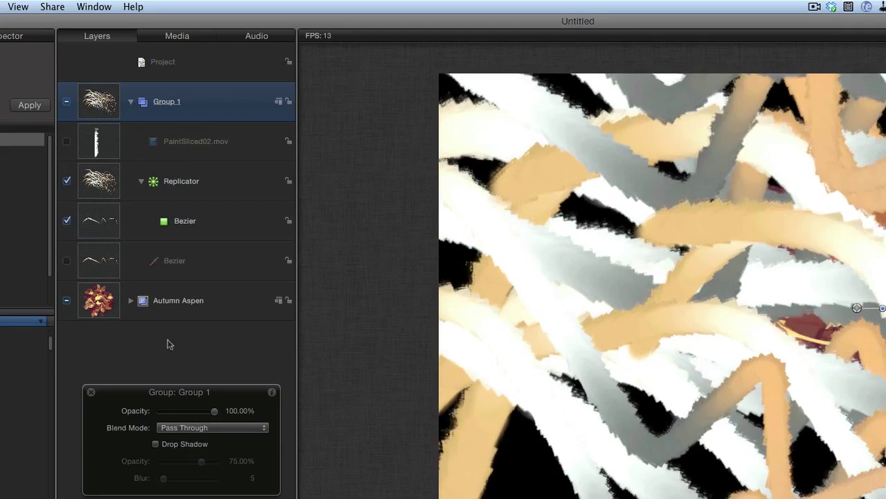
click(207, 428)
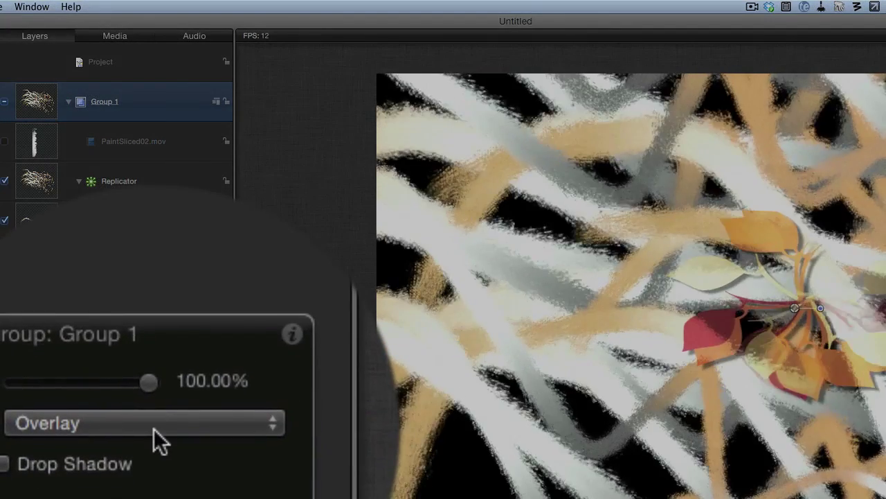
Step: Try Vivid Light on Group 1, then settle on the Difference blend mode
click(152, 428)
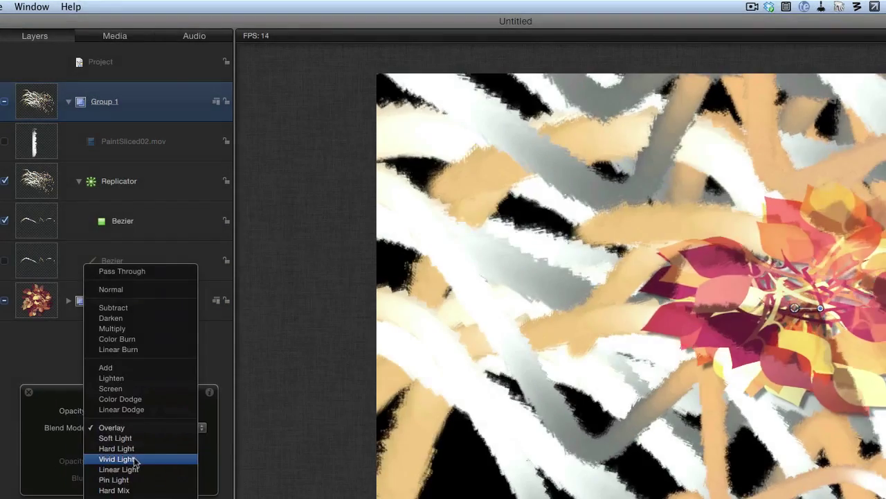
click(135, 461)
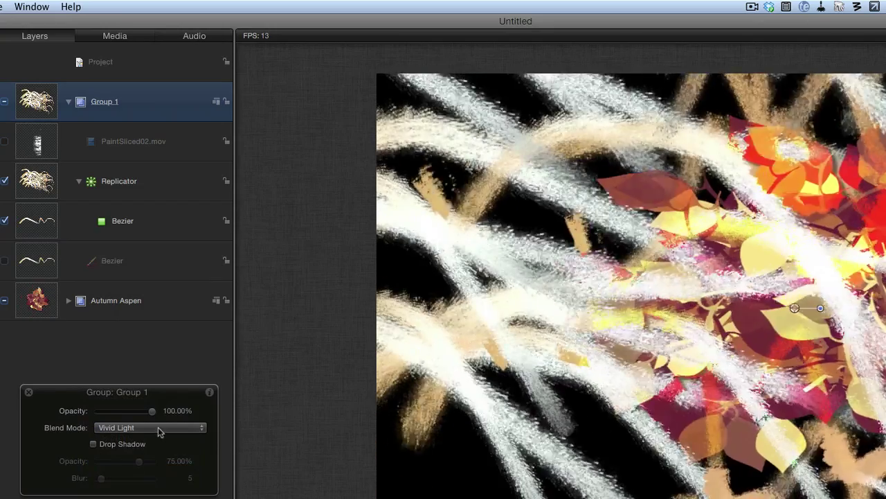
click(158, 430)
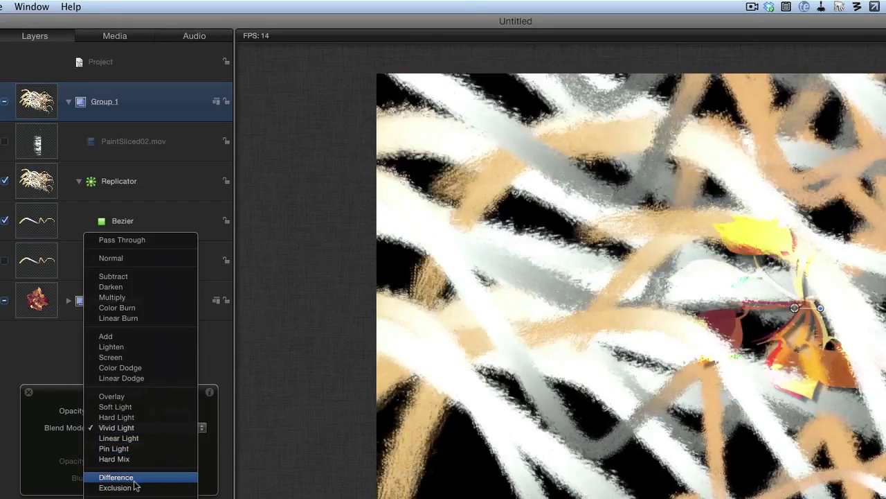
click(135, 481)
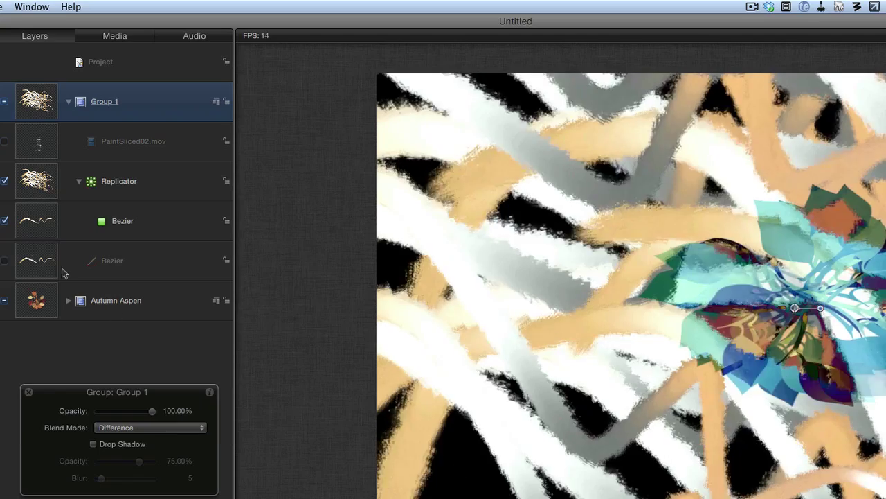
click(119, 305)
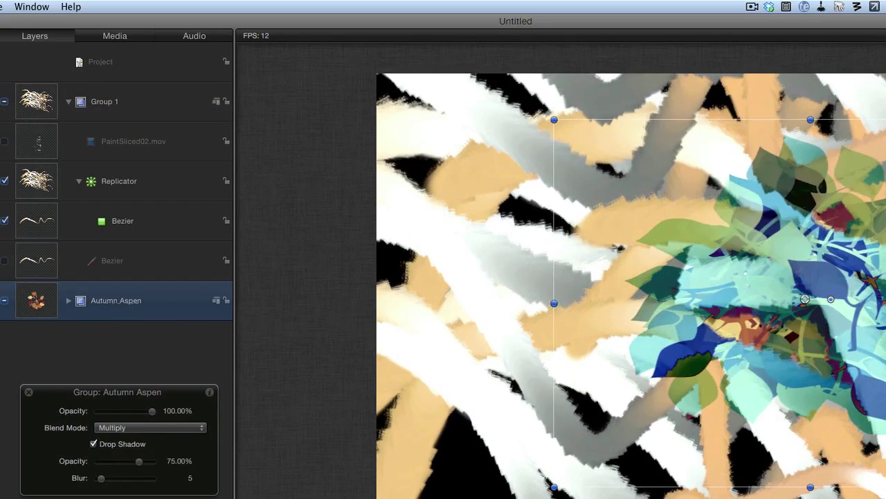
Step: Replicate the Autumn Aspen leaves with L and stretch the tiling across more of the frame
key(l)
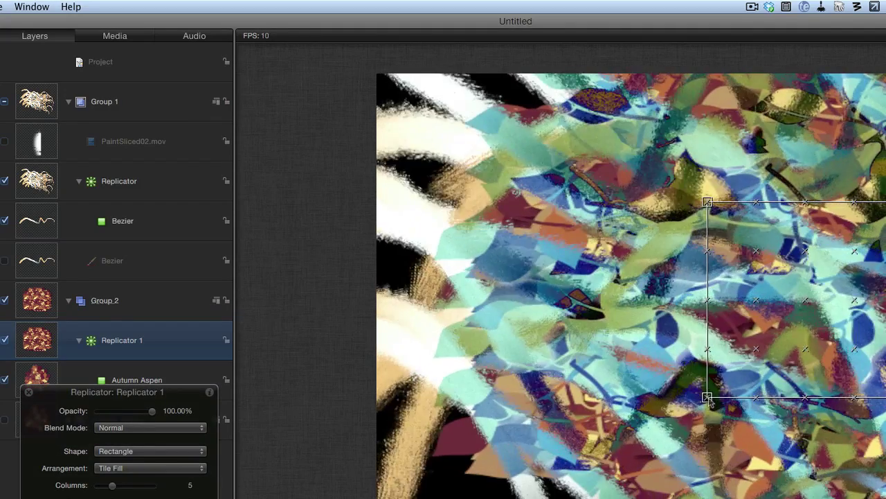
drag(707, 400, 561, 460)
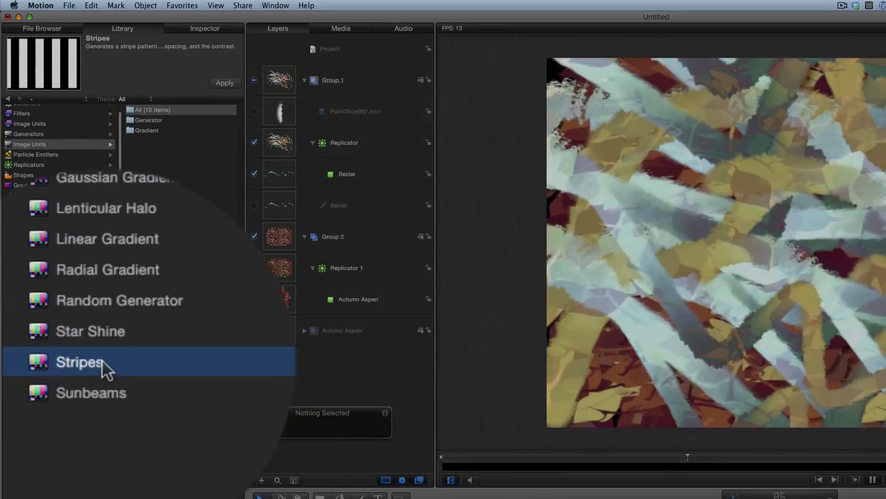
Step: Add Stripes into Group 1, try Darken and Overlay, then use Alpha Add at 29.46% opacity
drag(41, 365, 368, 76)
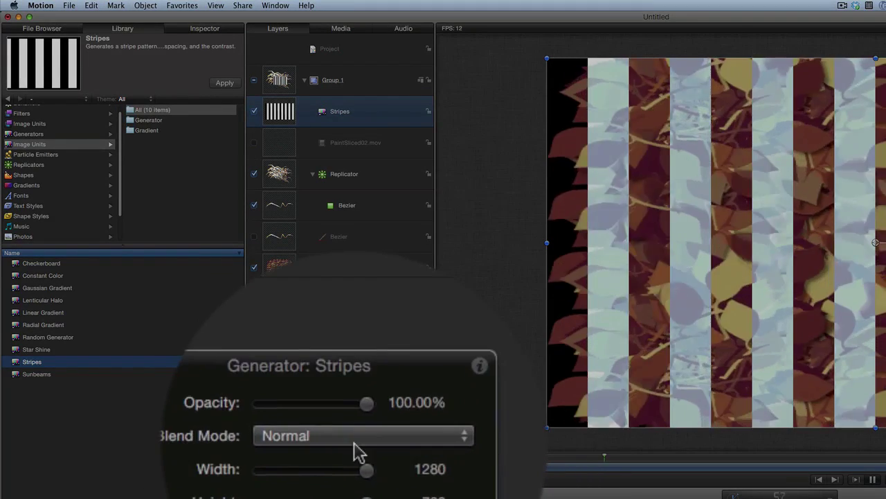
click(354, 441)
click(346, 470)
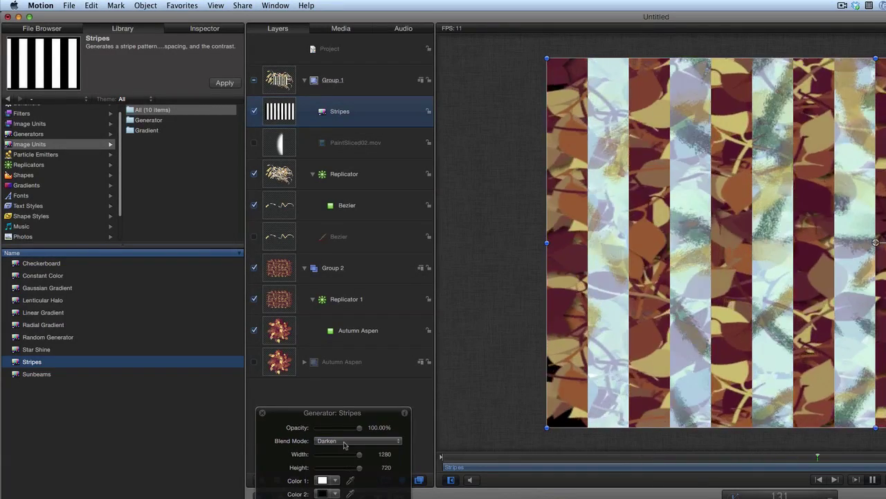
click(344, 444)
click(351, 487)
click(361, 441)
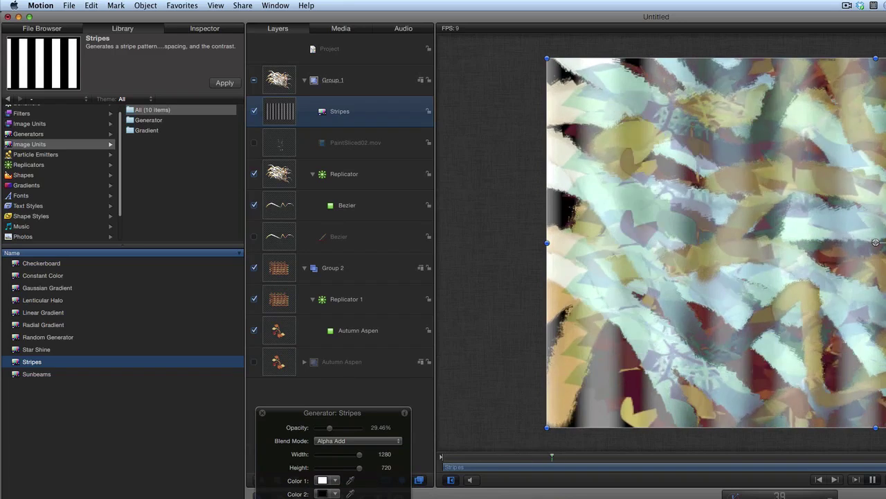
click(373, 178)
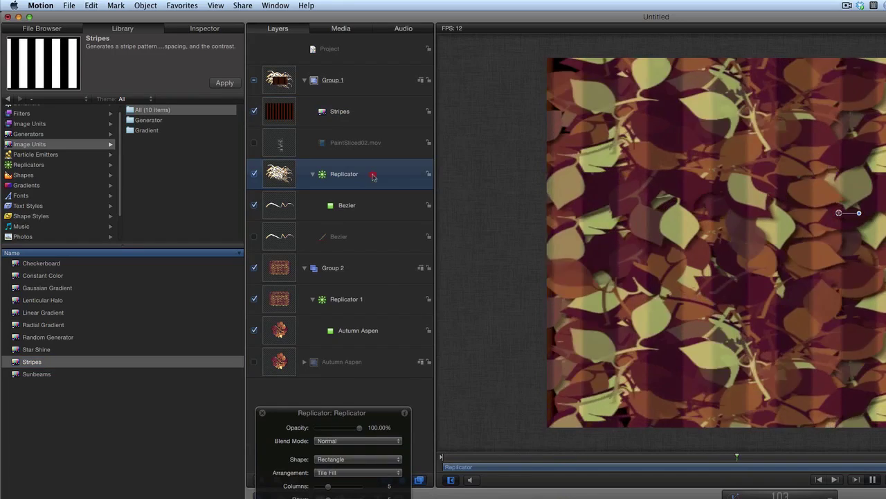
Step: Reorder Group 1 so the brush-stroke Replicator sits on top, above the Stripes layer
drag(374, 146, 374, 111)
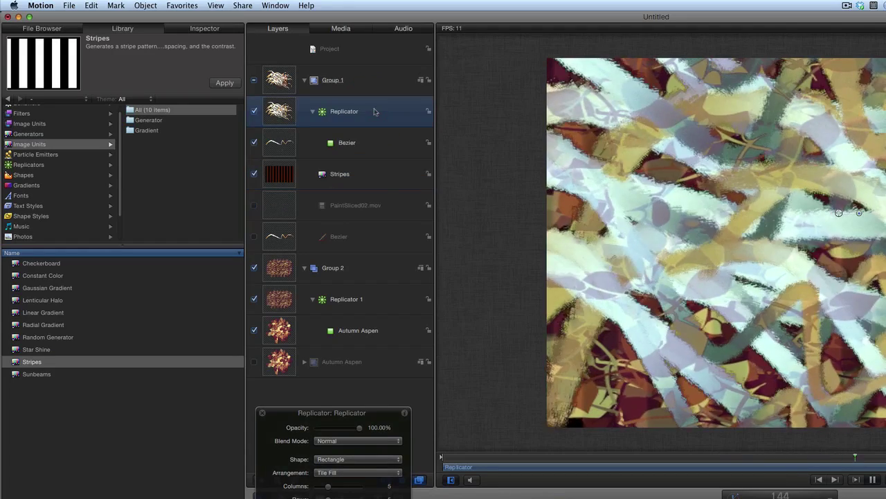